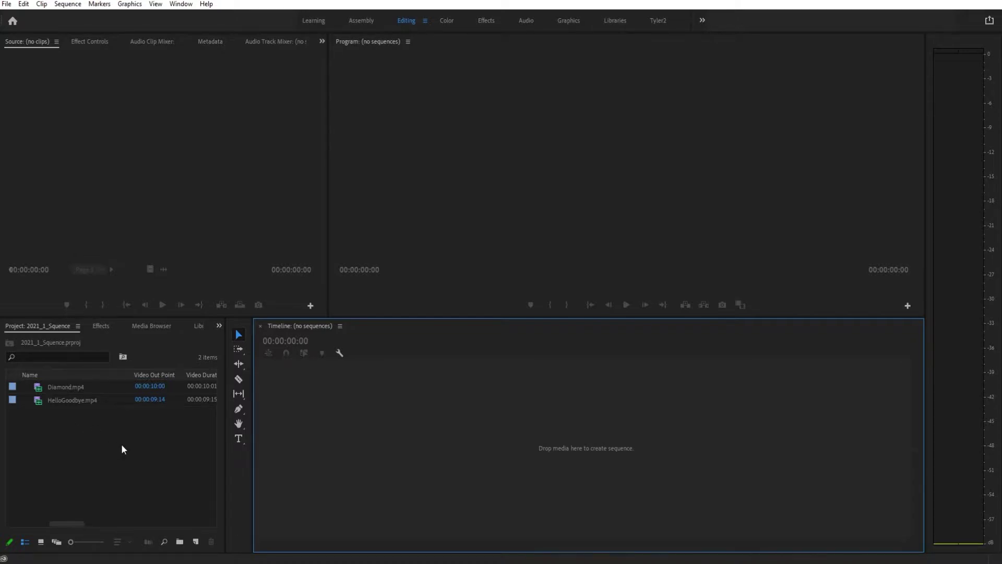
Examine the frame size, frame rate and pixel aspect ratio of the Standard 48kHz preset for a new sequence
{"action": "left_click", "coordinate": [76, 386]}
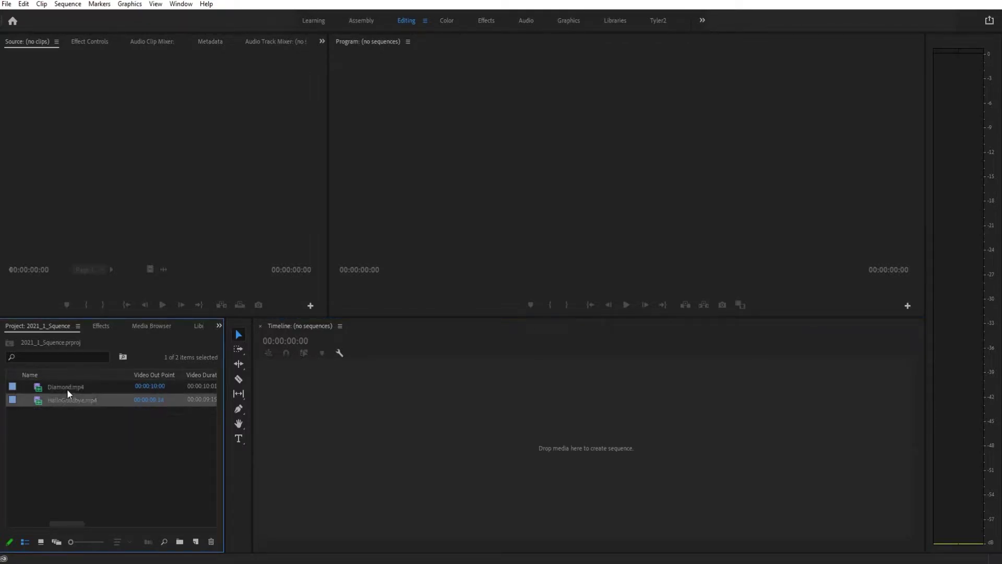
{"action": "left_click", "coordinate": [116, 447]}
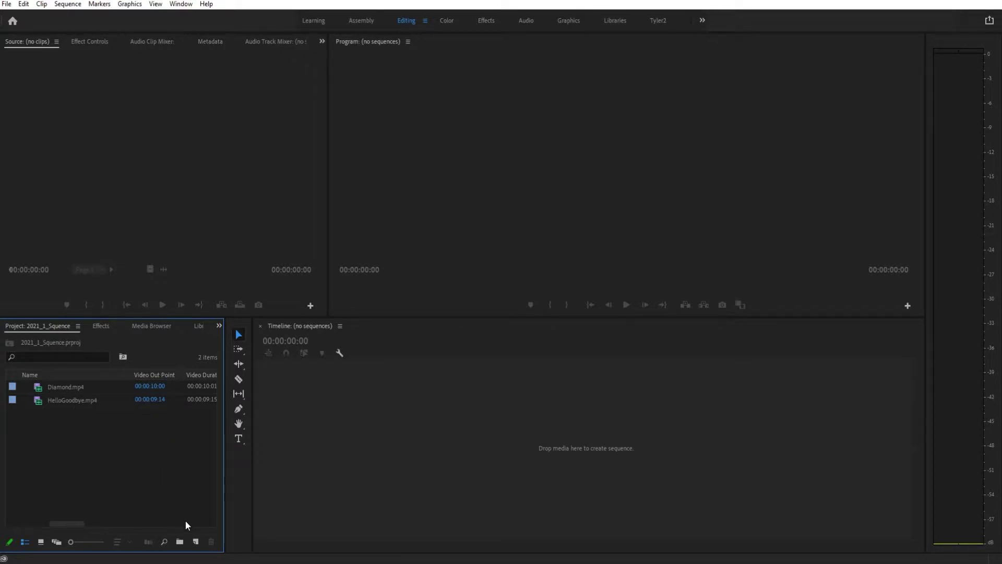
{"action": "left_click", "coordinate": [196, 541]}
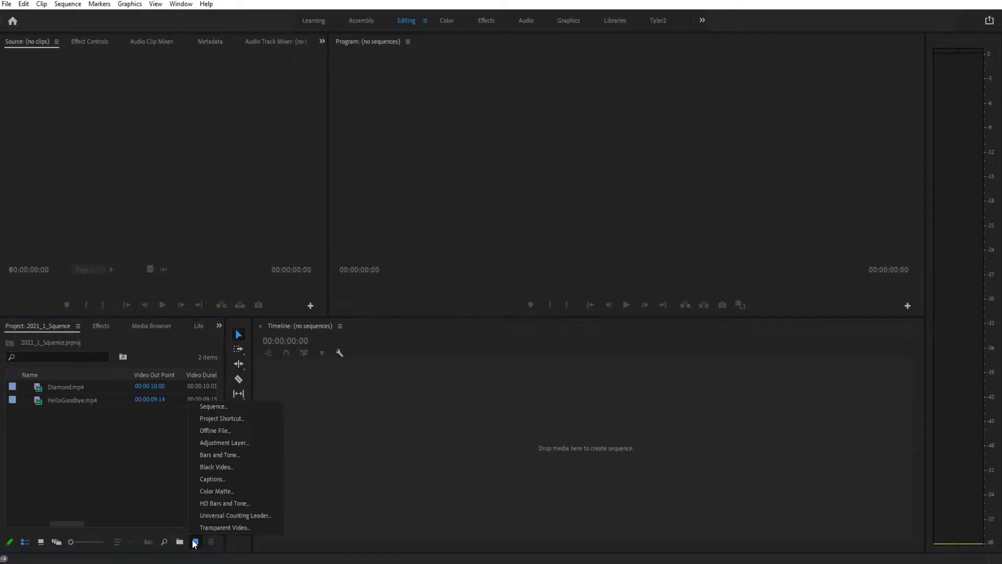
{"action": "left_click", "coordinate": [211, 405]}
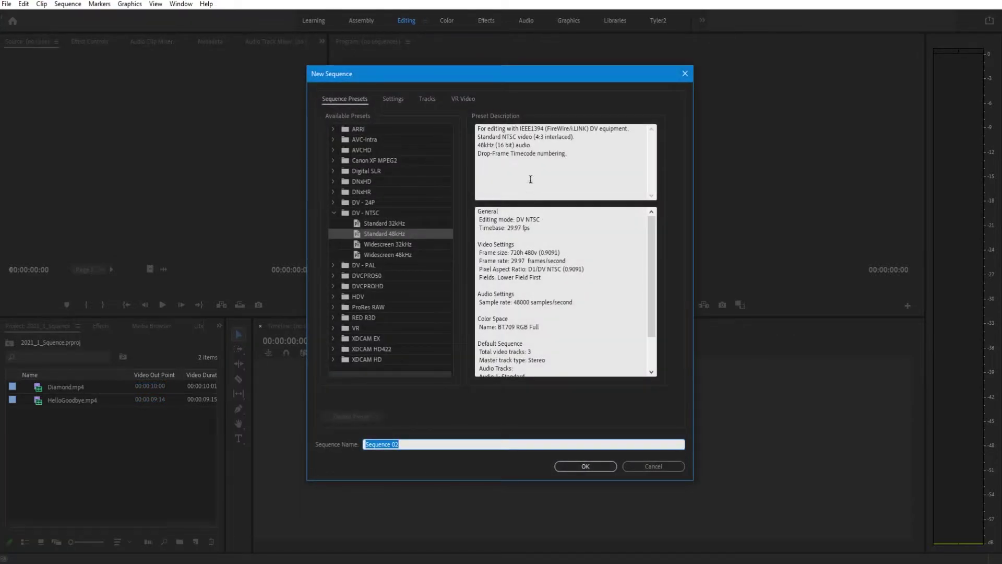
{"action": "double_click", "coordinate": [517, 228]}
{"action": "double_click", "coordinate": [517, 252]}
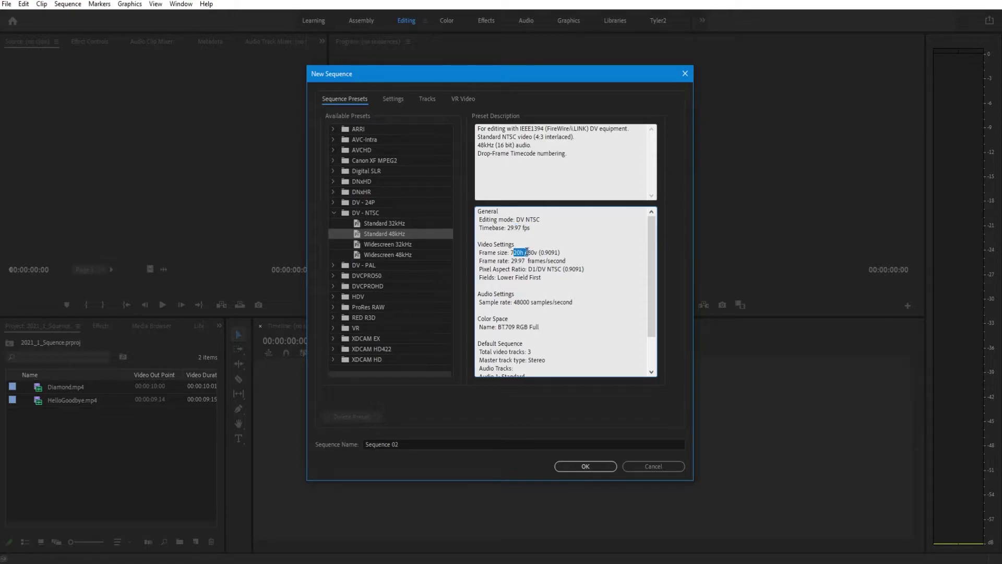
{"action": "double_click", "coordinate": [517, 261]}
{"action": "left_click", "coordinate": [511, 259]}
{"action": "left_click_drag", "start_coordinate": [511, 268], "coordinate": [516, 269]}
{"action": "left_click", "coordinate": [652, 466]}
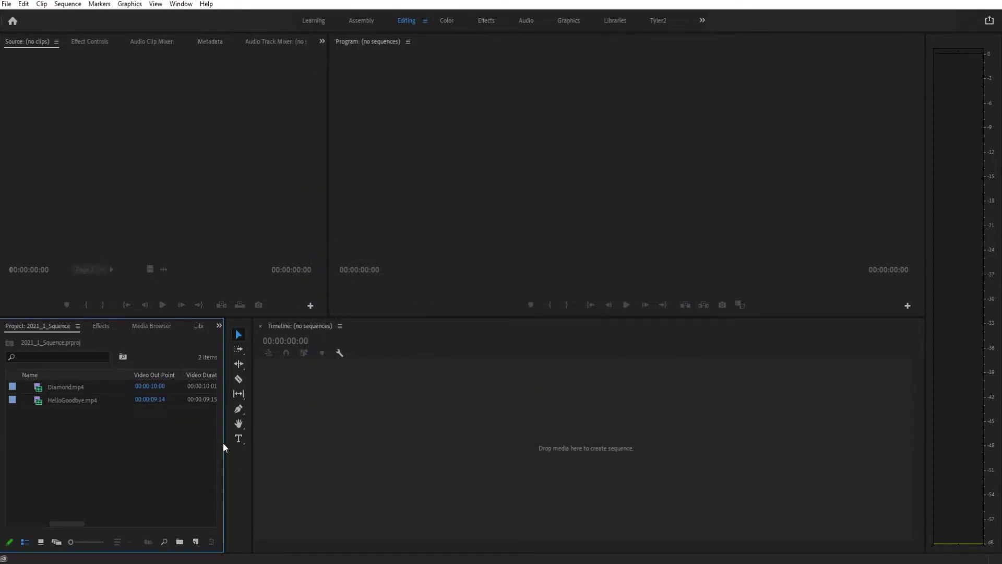
Create a sequence from HelloGoodbye.mp4 on the empty timeline and move the playhead to 00:00:06:12
{"action": "mouse_move", "coordinate": [117, 404]}
{"action": "mouse_move", "coordinate": [63, 387]}
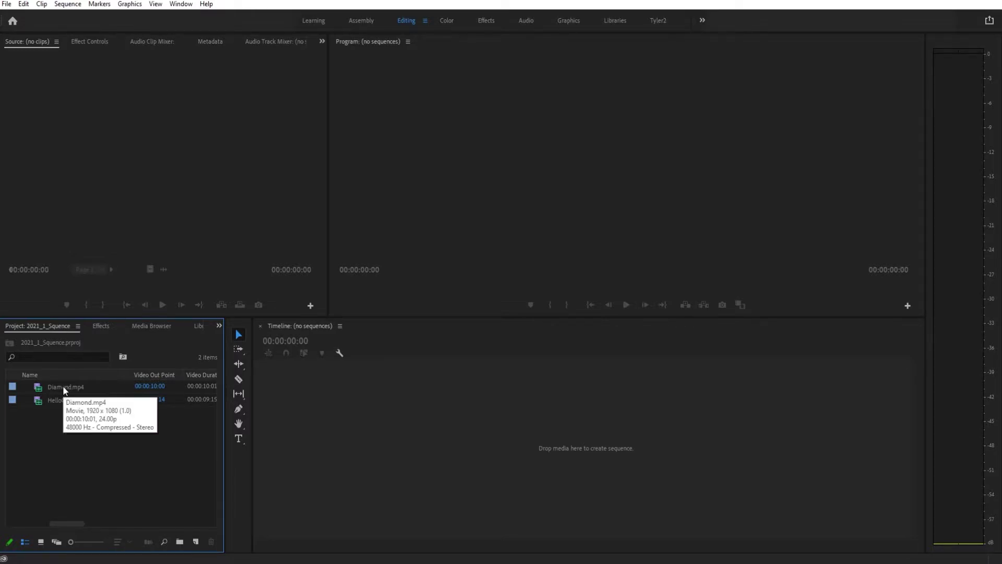
{"action": "left_click", "coordinate": [63, 401]}
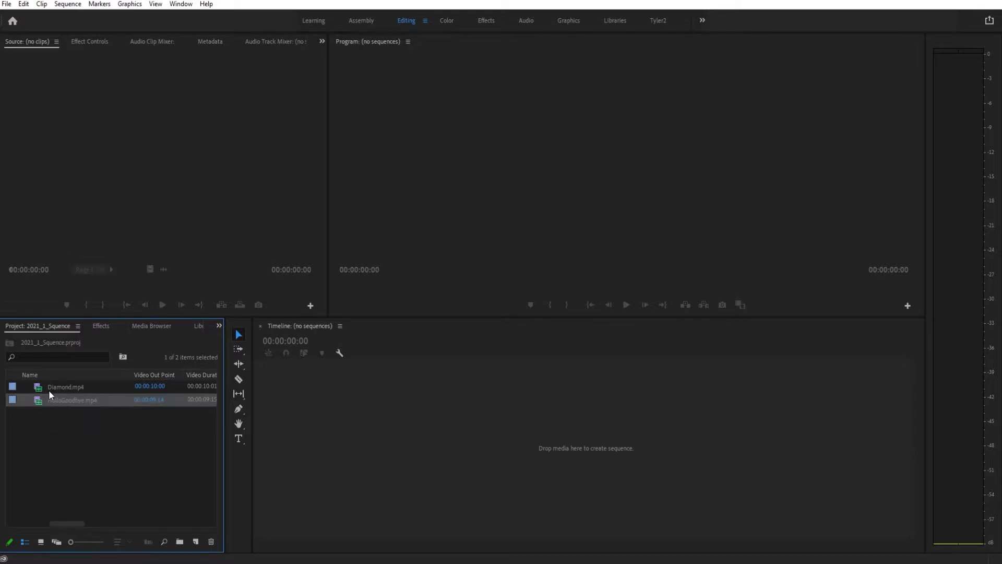
{"action": "left_click_drag", "start_coordinate": [56, 402], "coordinate": [483, 413]}
{"action": "left_click_drag", "start_coordinate": [387, 346], "coordinate": [539, 353]}
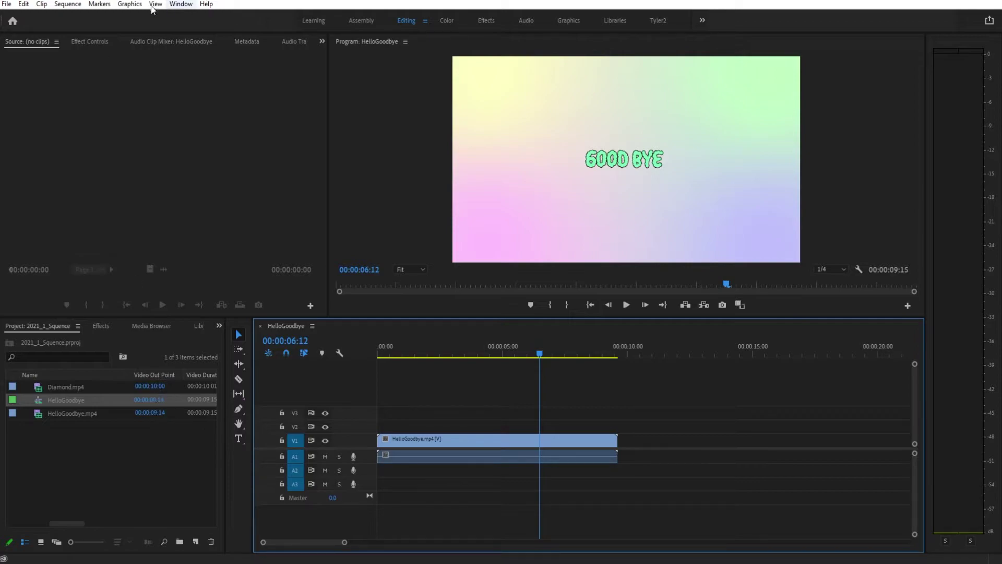
Compare the HelloGoodbye sequence's frame rate and frame size with its source clip, in the project list and the sequence settings
{"action": "left_click_drag", "start_coordinate": [225, 450], "coordinate": [397, 441]}
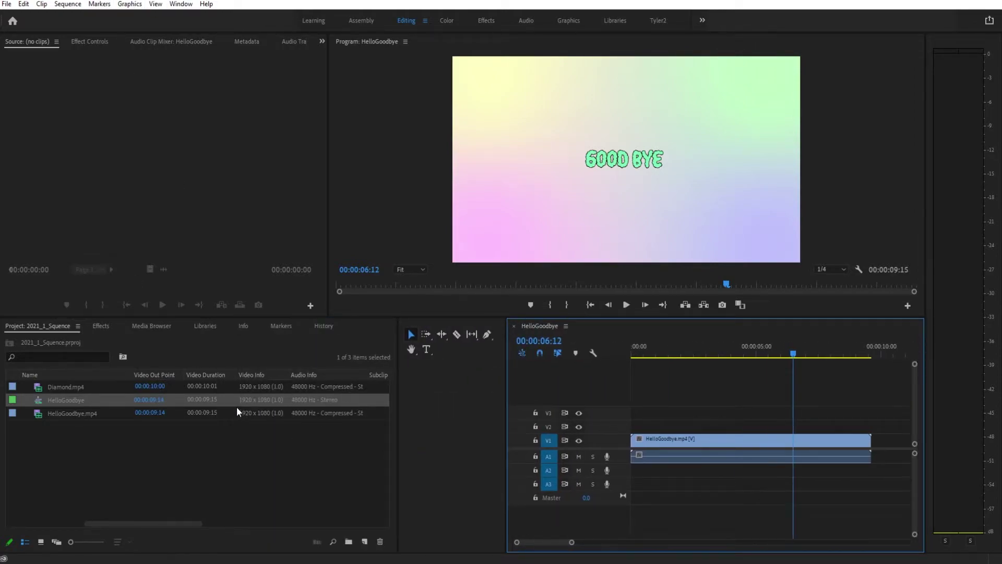
{"action": "left_click_drag", "start_coordinate": [185, 524], "coordinate": [68, 523]}
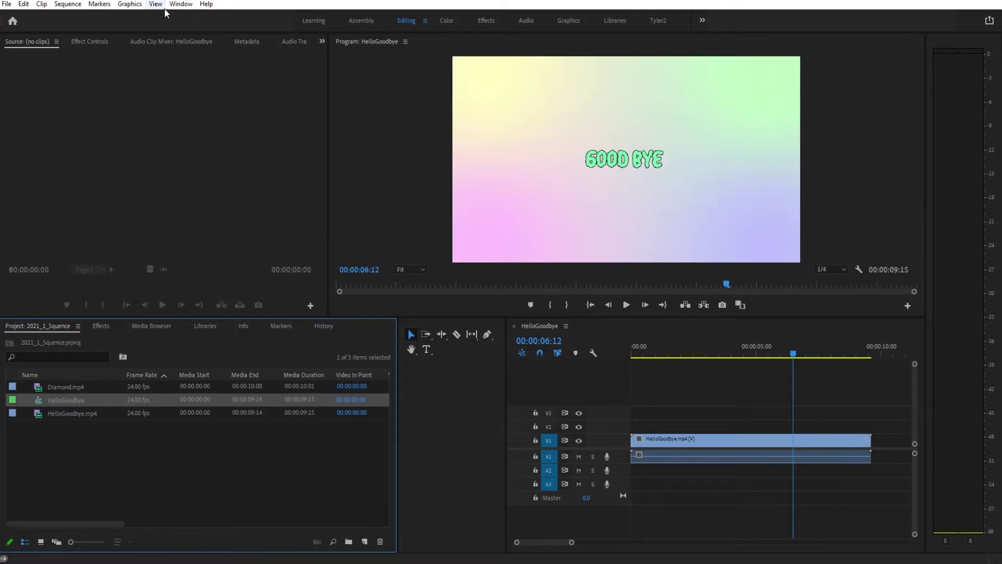
{"action": "left_click", "coordinate": [65, 5]}
{"action": "left_click", "coordinate": [63, 16]}
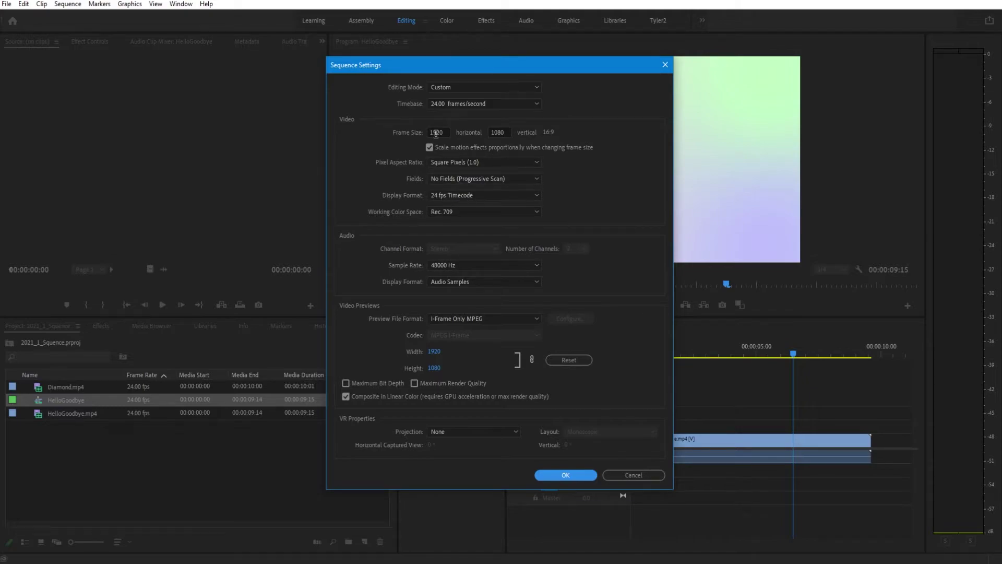
{"action": "left_click", "coordinate": [632, 474]}
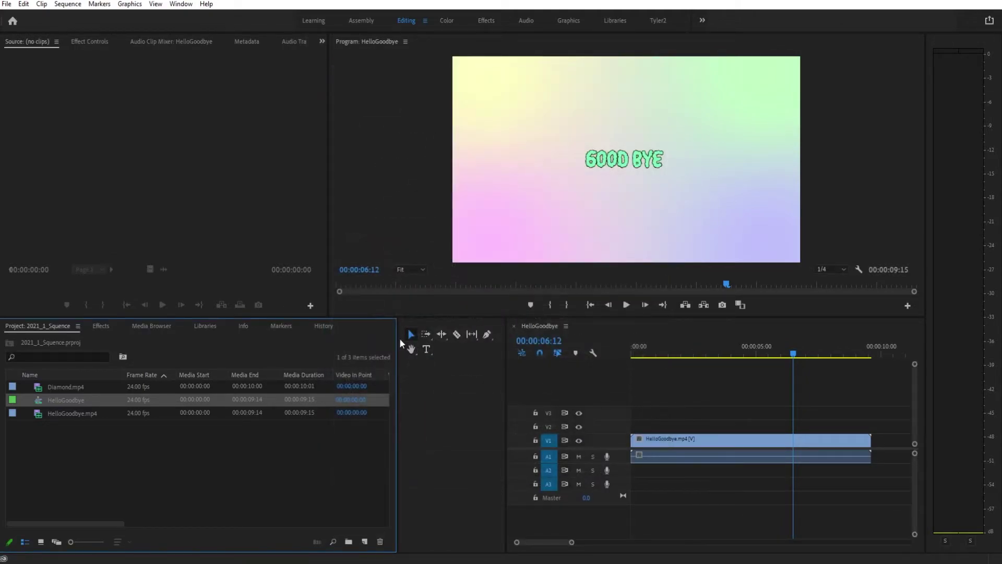
Narrow the project area again and widen the timeline to take up the freed space
{"action": "left_click_drag", "start_coordinate": [395, 334], "coordinate": [251, 333]}
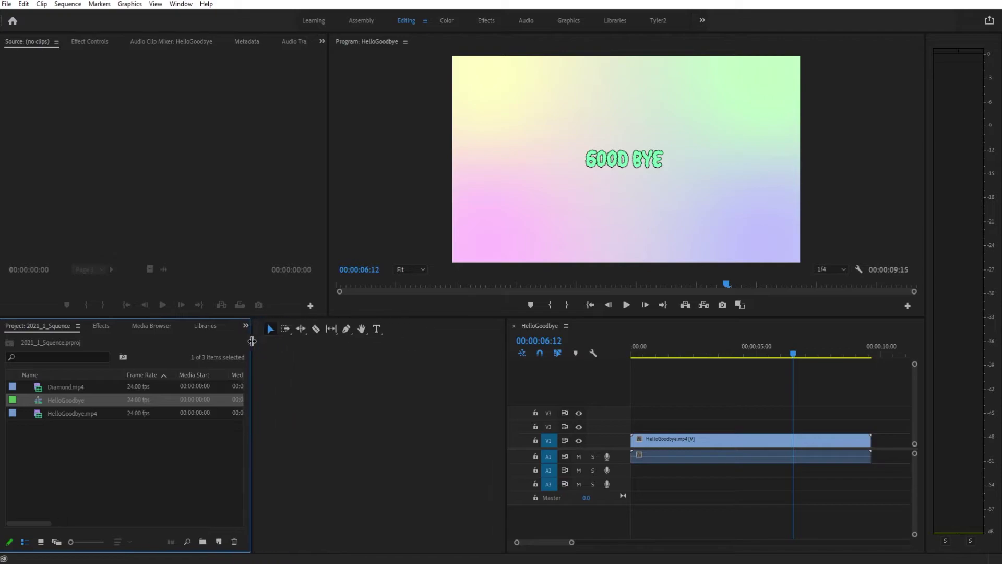
{"action": "left_click_drag", "start_coordinate": [505, 326], "coordinate": [237, 352]}
{"action": "left_click", "coordinate": [104, 476]}
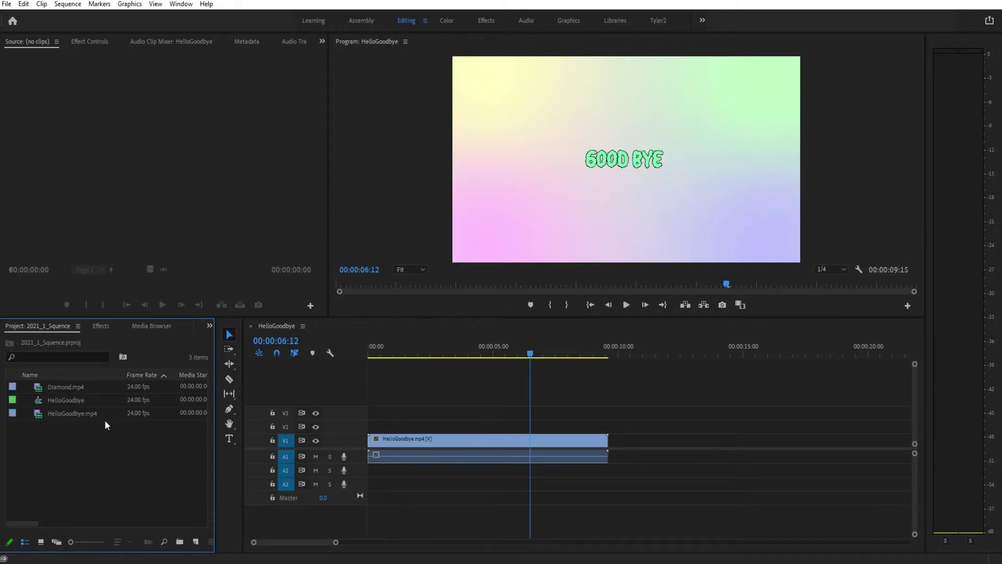
Place Diamond.mp4 on track V3 shortly after the HelloGoodbye clip and preview it at 00:00:17:22
{"action": "left_click", "coordinate": [54, 386]}
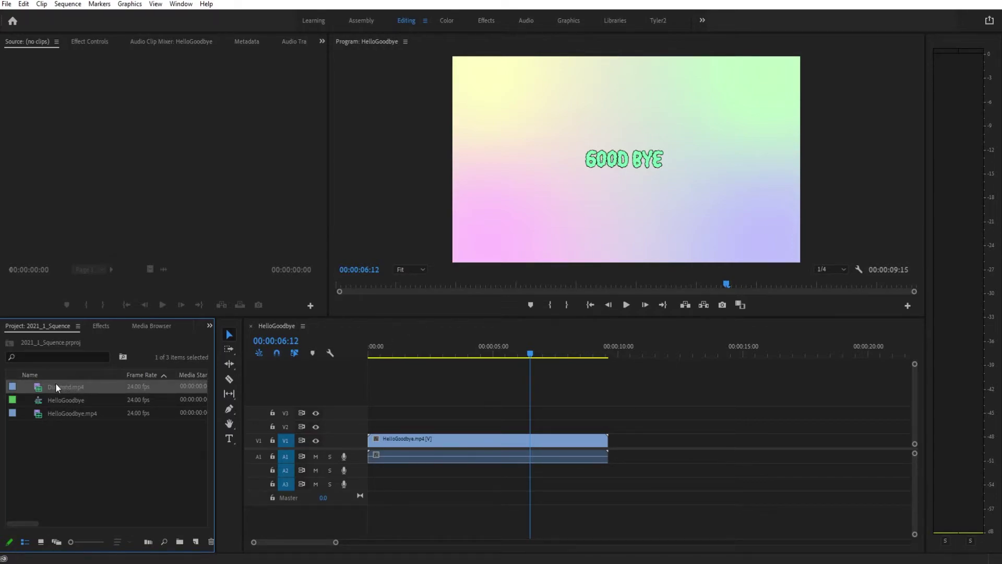
{"action": "left_click_drag", "start_coordinate": [52, 383], "coordinate": [615, 417]}
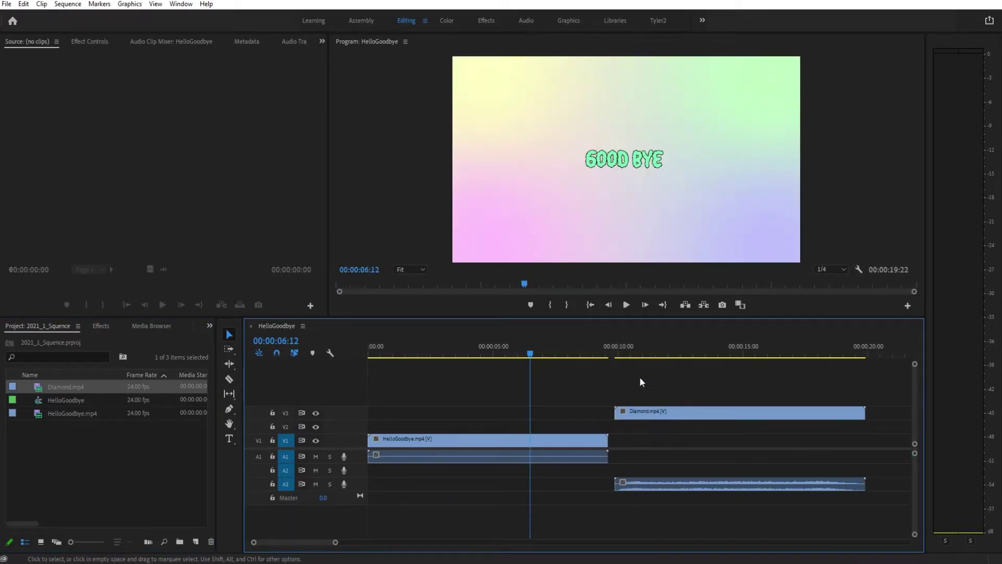
{"action": "left_click_drag", "start_coordinate": [641, 353], "coordinate": [816, 358]}
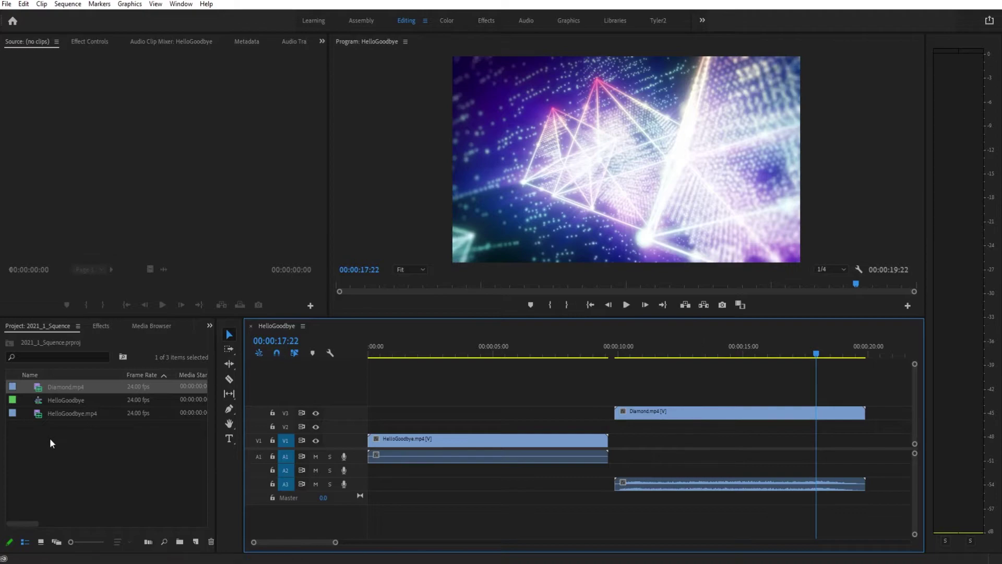
Delete the Diamond clip from the HelloGoodbye sequence
{"action": "left_click", "coordinate": [83, 450]}
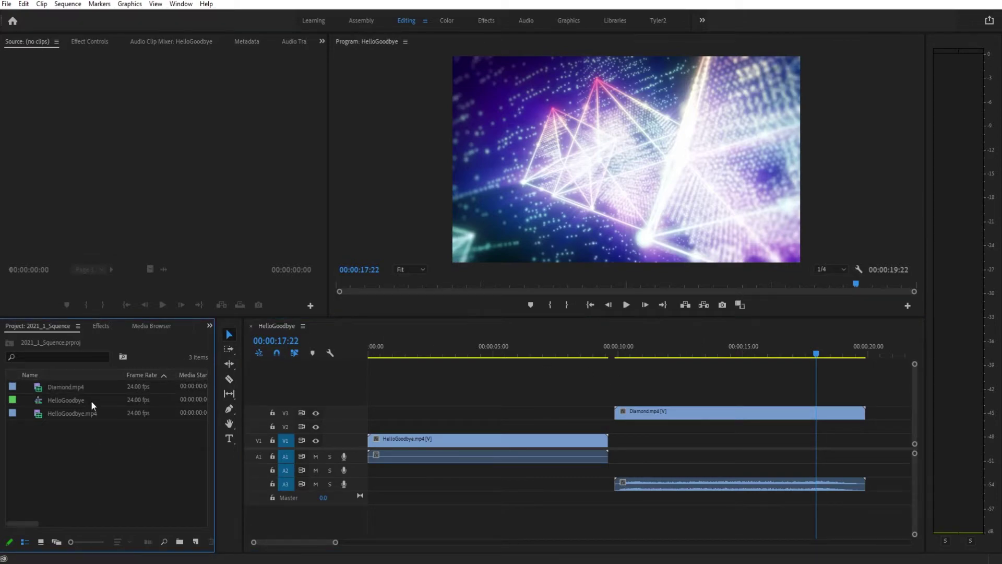
{"action": "left_click", "coordinate": [690, 409]}
{"action": "key", "text": "Delete"}
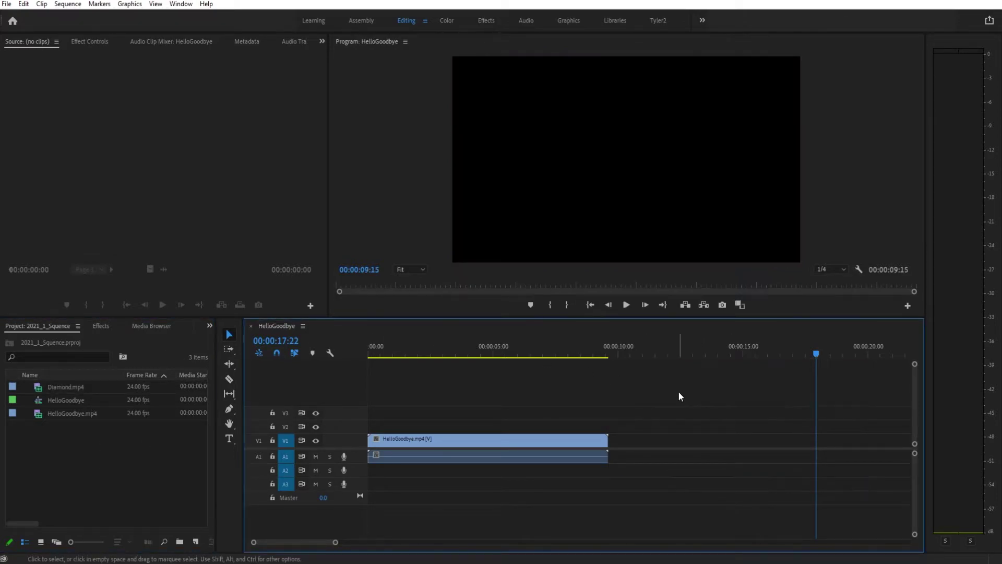
Save the project and create a new sequence from the Diamond.mp4 clip that matches its settings
{"action": "left_click", "coordinate": [120, 436]}
{"action": "key", "text": "ctrl+s"}
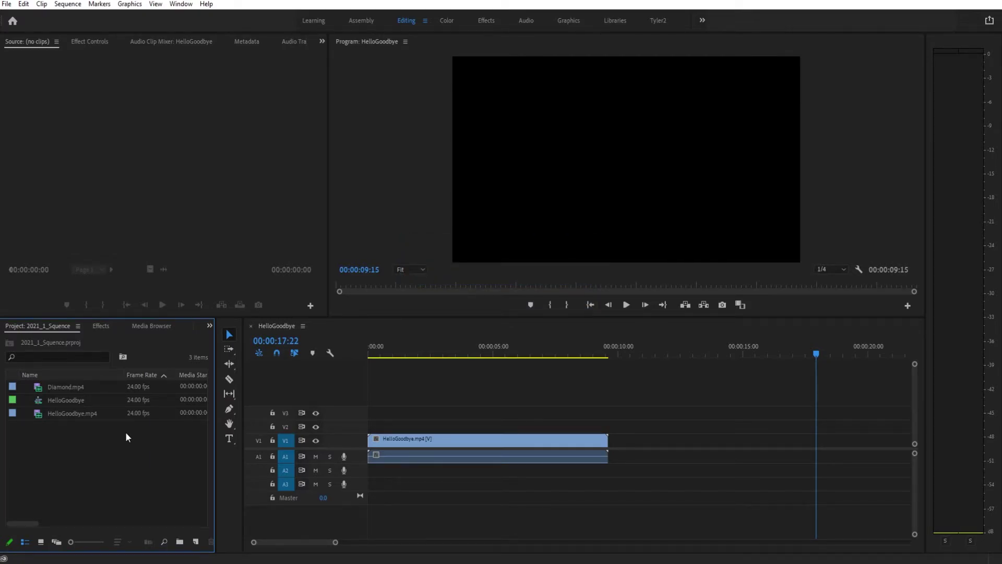
{"action": "left_click", "coordinate": [63, 385]}
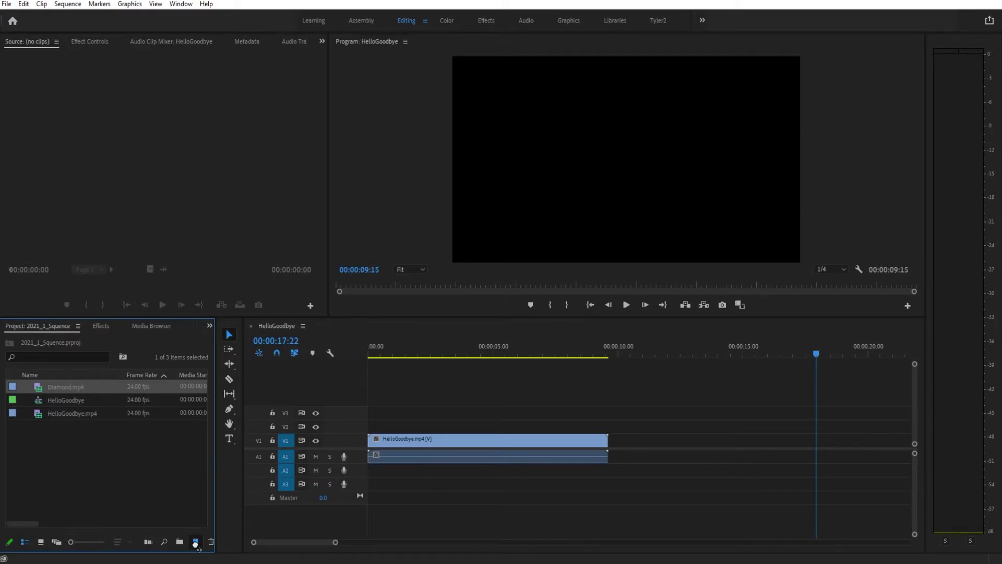
{"action": "left_click_drag", "start_coordinate": [195, 544], "coordinate": [195, 544]}
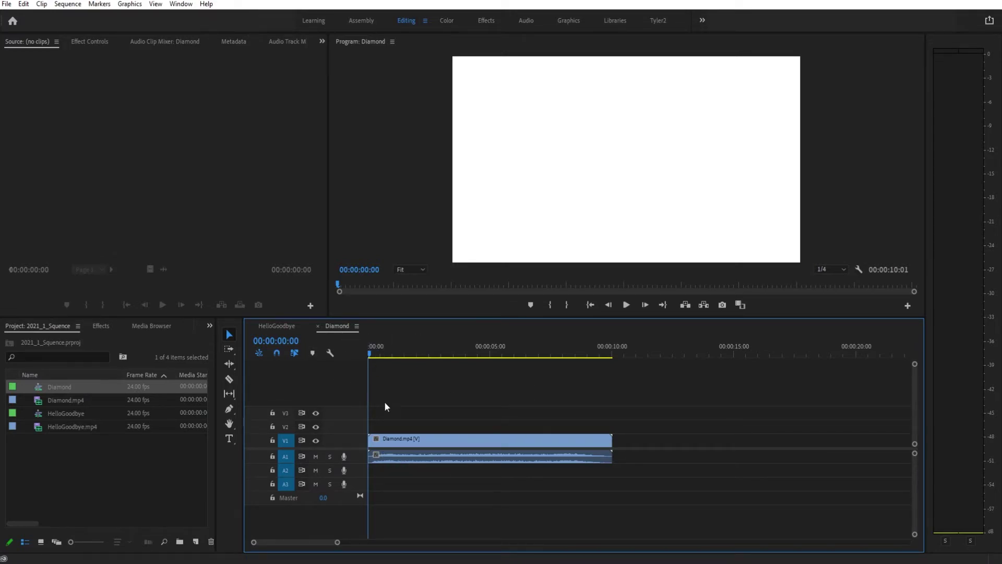
View the HelloGoodbye sequence in the timeline and return to the Diamond sequence
{"action": "left_click", "coordinate": [280, 324]}
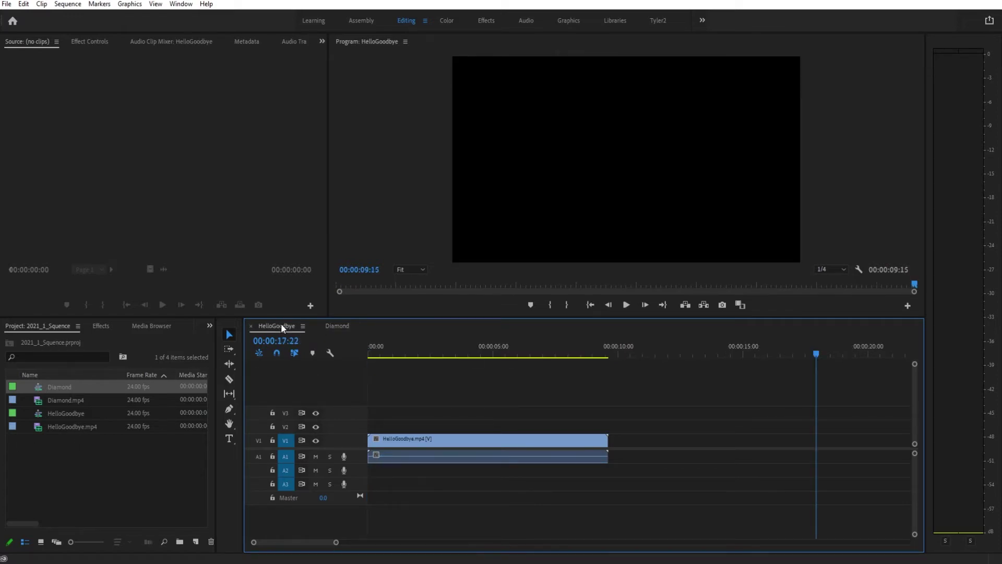
{"action": "left_click", "coordinate": [334, 325]}
{"action": "left_click", "coordinate": [14, 459]}
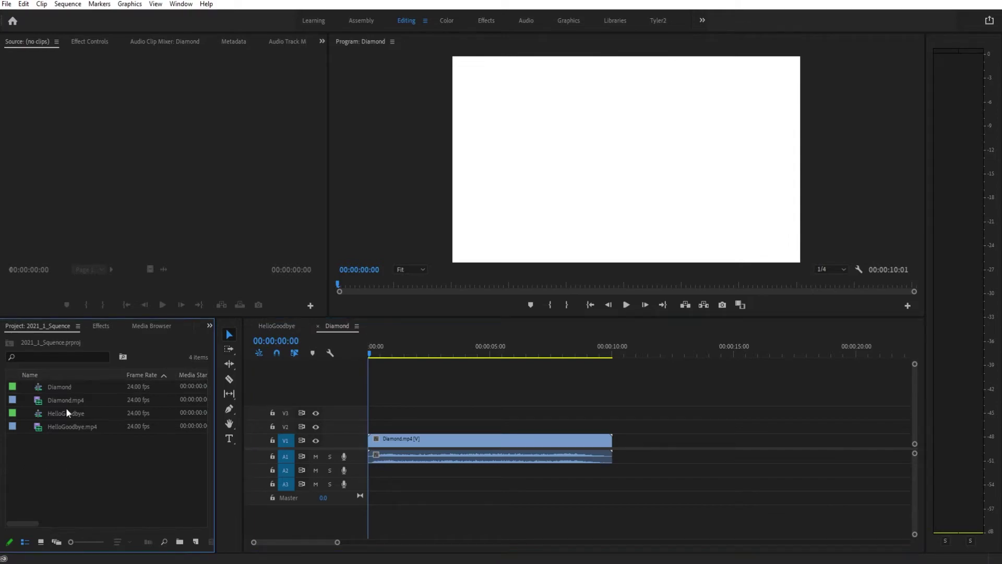
Make a copy of HelloGoodbye.mp4 in the project and rename it HelloGoodbye-2.mp4
{"action": "left_click", "coordinate": [70, 427]}
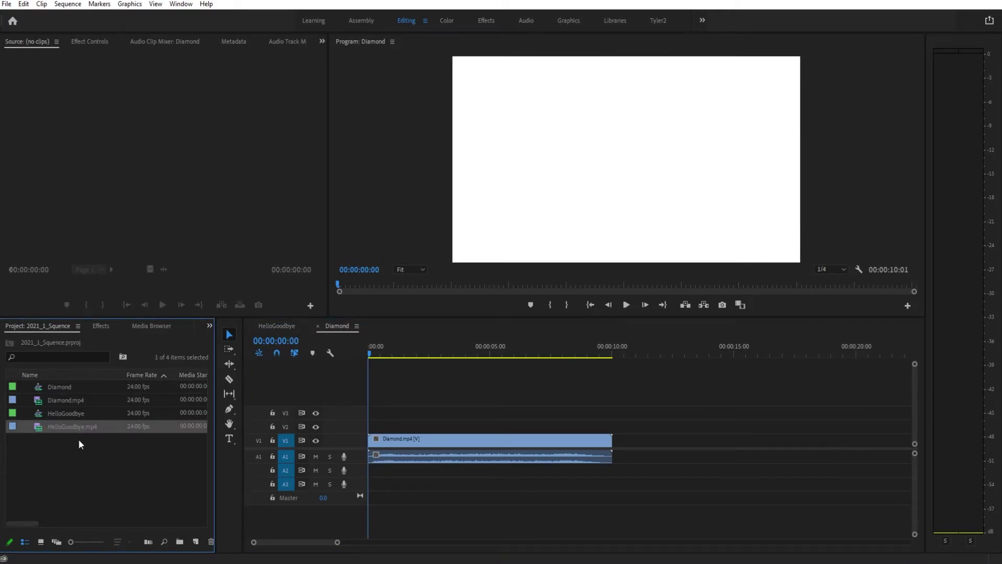
{"action": "key", "text": "ctrl+d"}
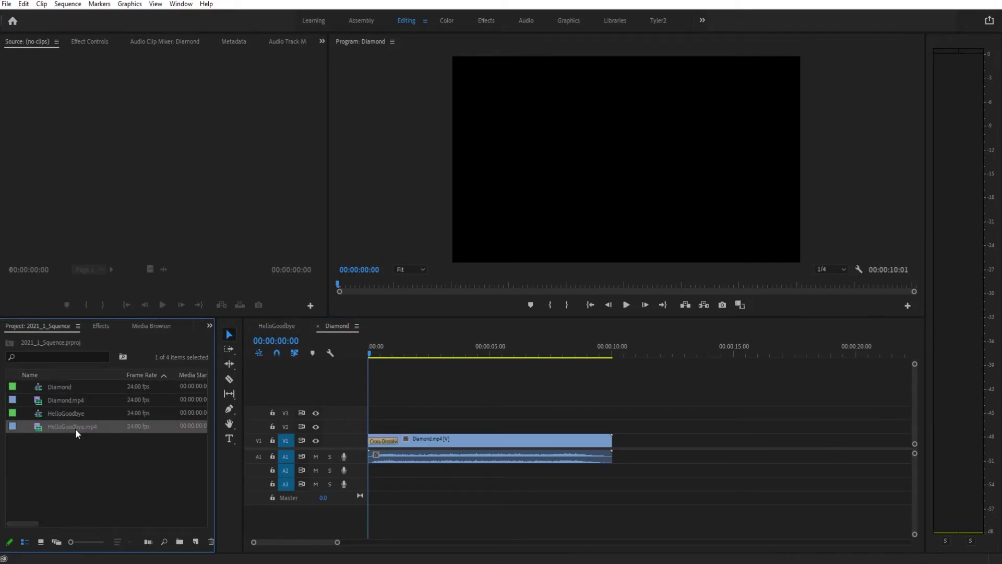
{"action": "key", "text": "ctrl+v"}
{"action": "left_click", "coordinate": [76, 440]}
{"action": "left_click", "coordinate": [86, 440]}
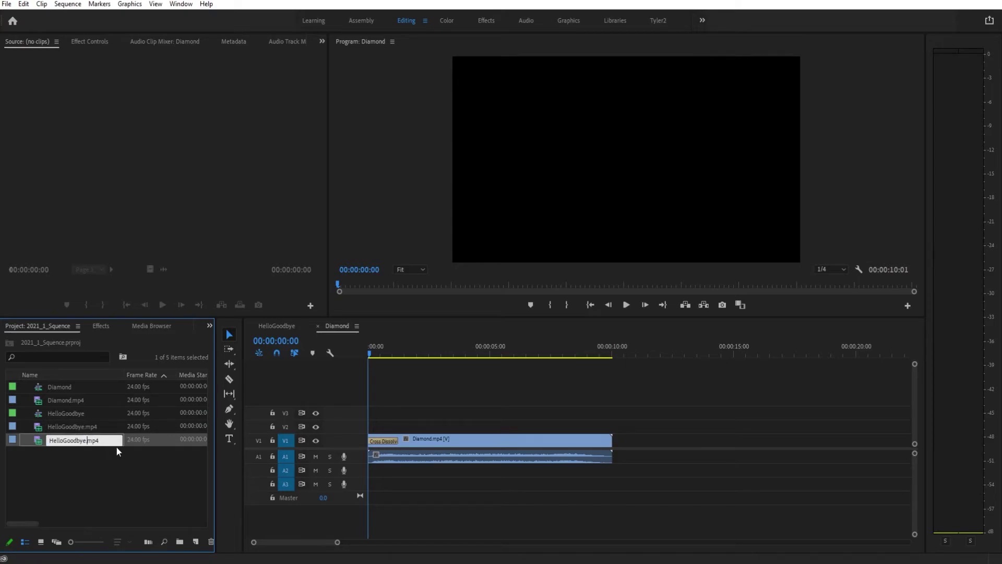
{"action": "type", "text": "-2"}
{"action": "key", "text": "Return"}
Create a new sequence from the HelloGoodbye-2.mp4 clip that matches its settings
{"action": "left_click", "coordinate": [65, 441]}
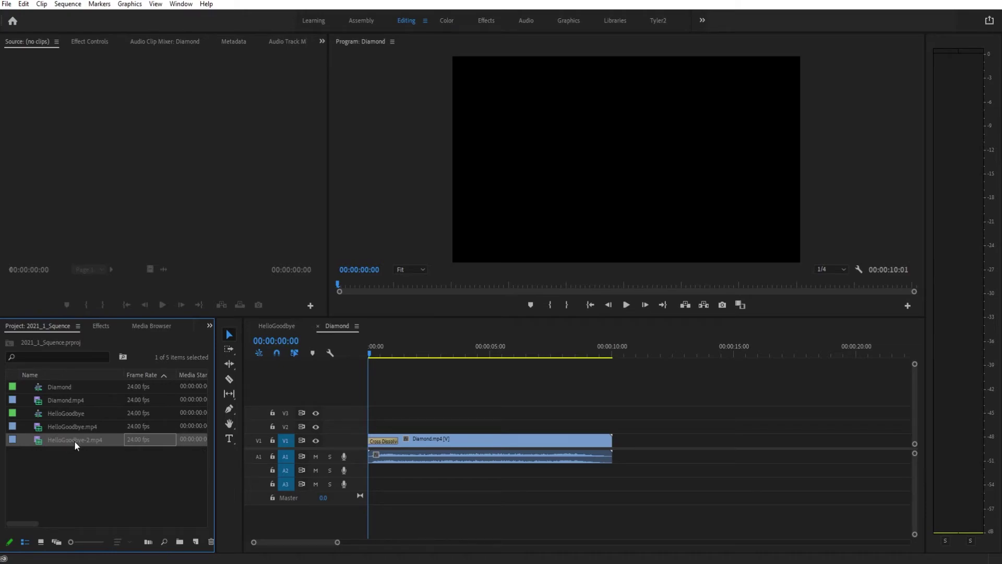
{"action": "left_click_drag", "start_coordinate": [66, 443], "coordinate": [197, 541]}
{"action": "mouse_move", "coordinate": [371, 328]}
{"action": "left_mouse_down"}
{"action": "mouse_move", "coordinate": [313, 323]}
{"action": "mouse_move", "coordinate": [347, 317]}
{"action": "left_mouse_up"}
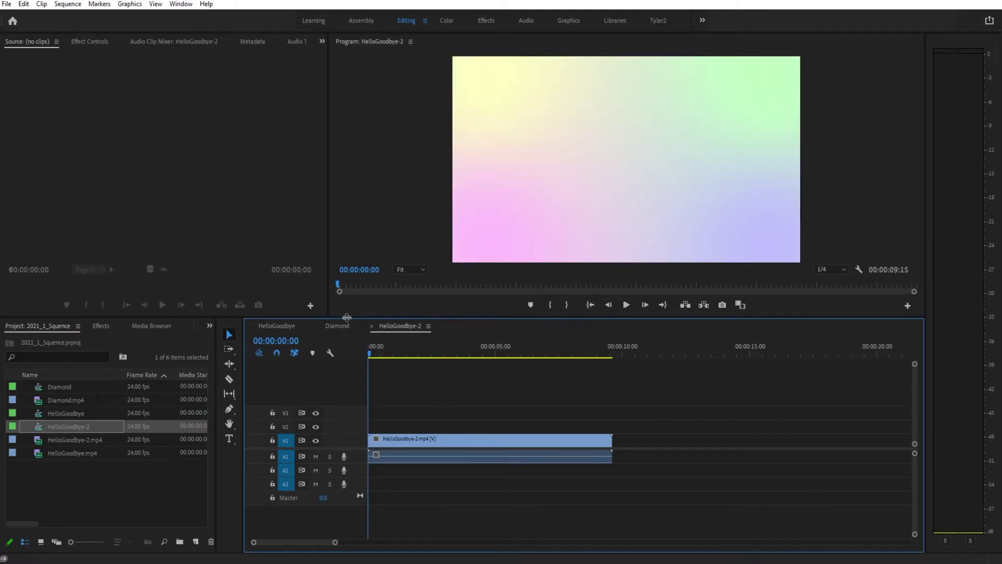
In the HelloGoodbye sequence, move the playhead to 00:00:00:14 and delete all empty video and audio tracks
{"action": "left_click", "coordinate": [272, 324]}
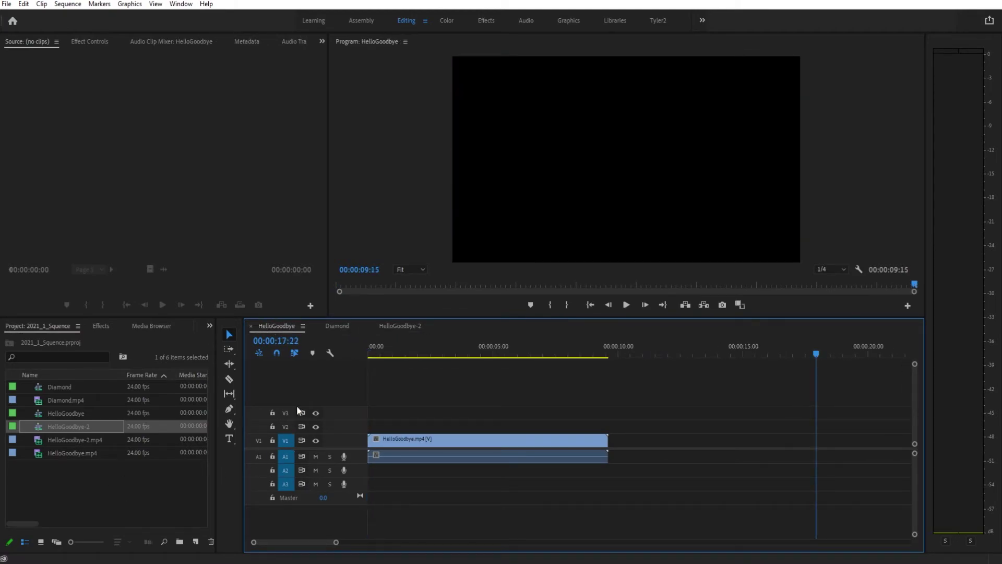
{"action": "left_click", "coordinate": [381, 355]}
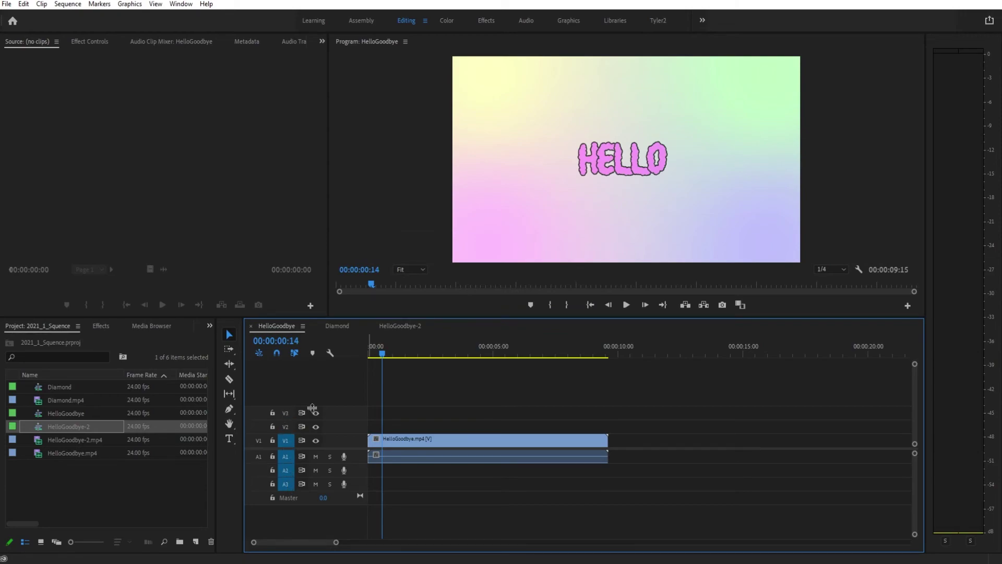
{"action": "right_click", "coordinate": [319, 377]}
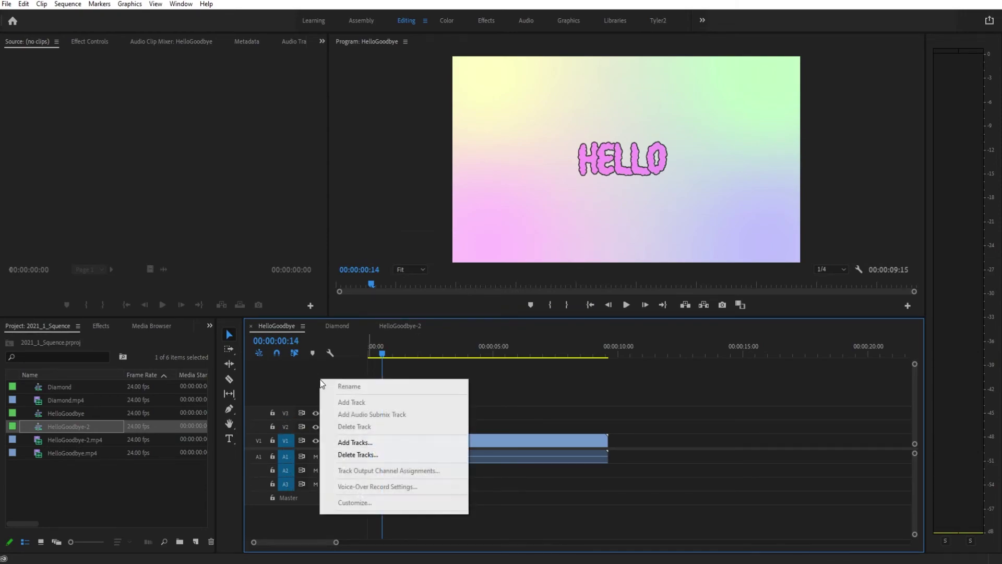
{"action": "left_click", "coordinate": [368, 456]}
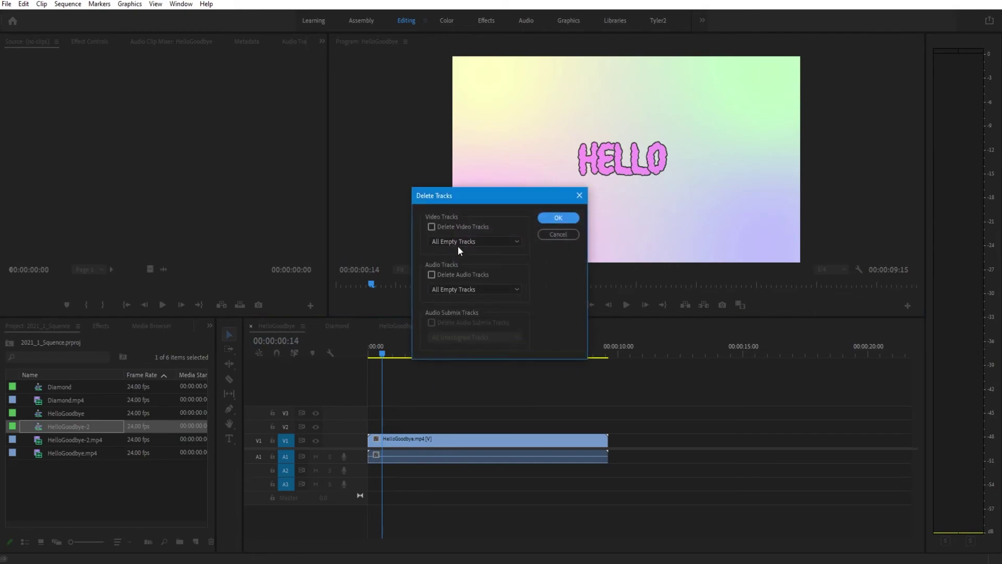
{"action": "left_click", "coordinate": [438, 228]}
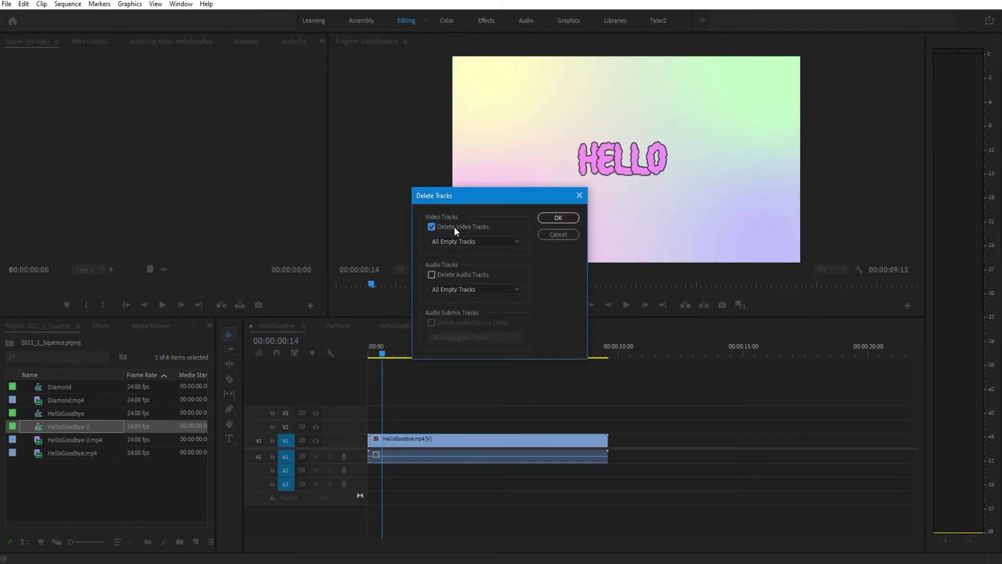
{"action": "left_click", "coordinate": [432, 274]}
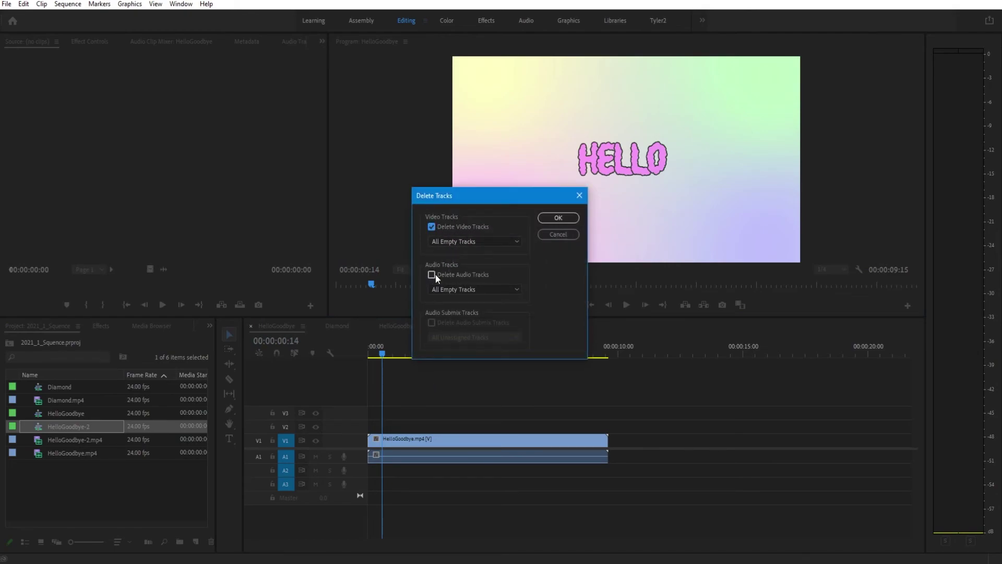
{"action": "left_click", "coordinate": [568, 220]}
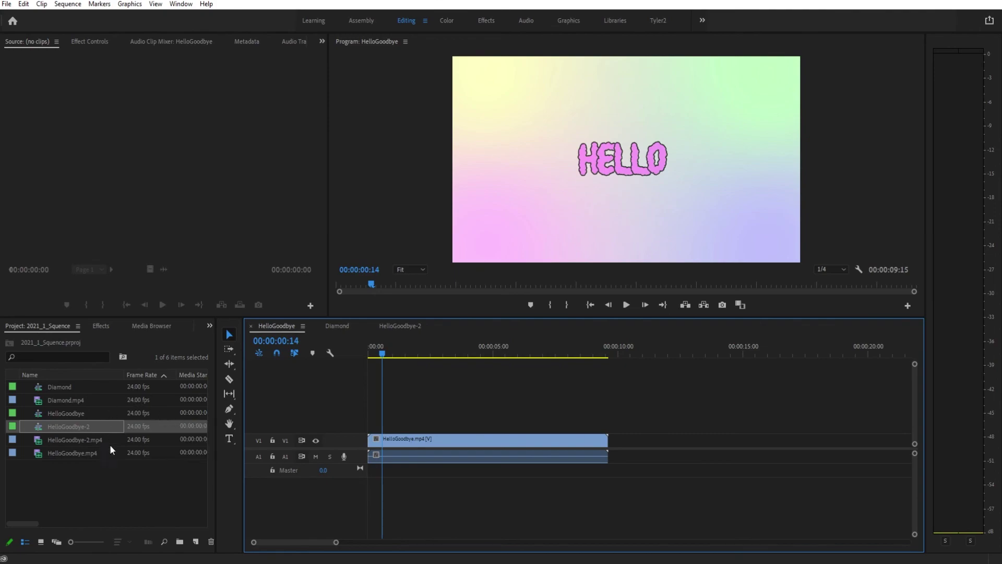
{"action": "left_click", "coordinate": [117, 498]}
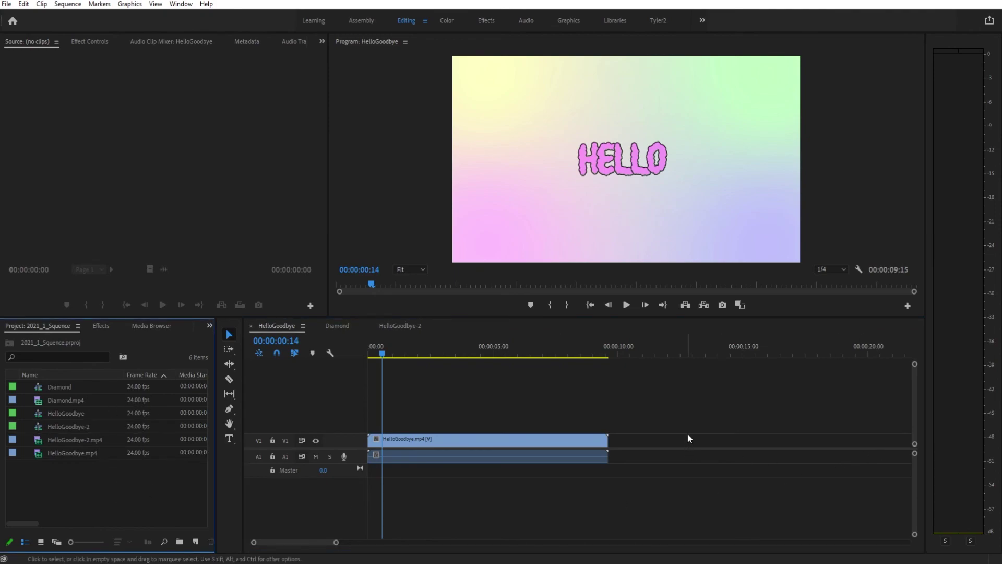